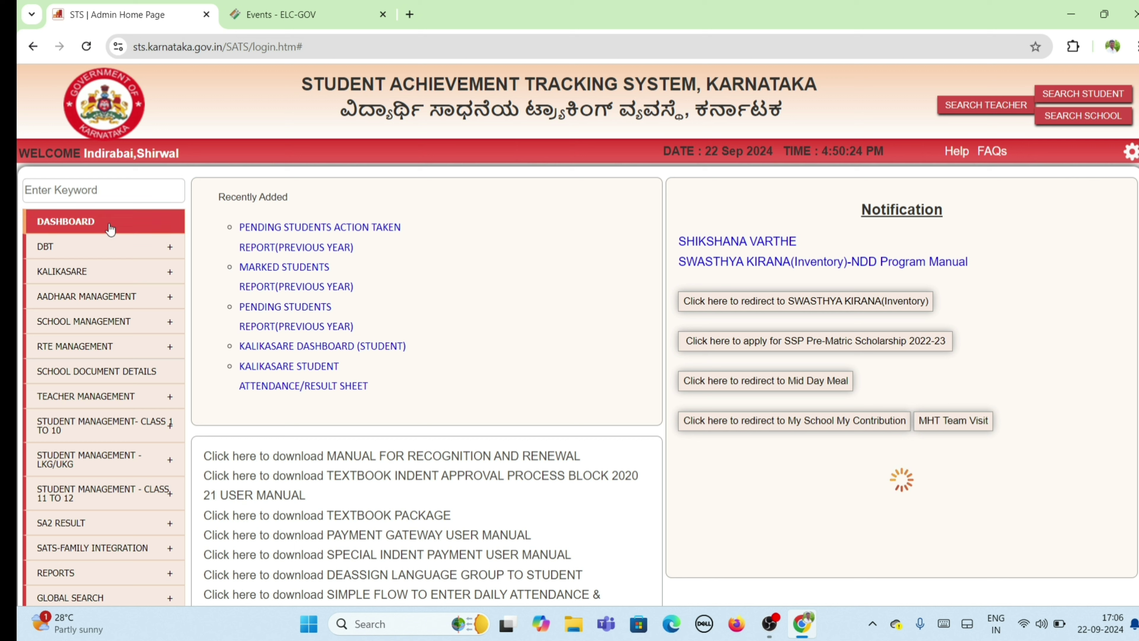
Step: Filter the side menu with the keyword 'update' and open UPDATE STUDENT NAME
click(83, 196)
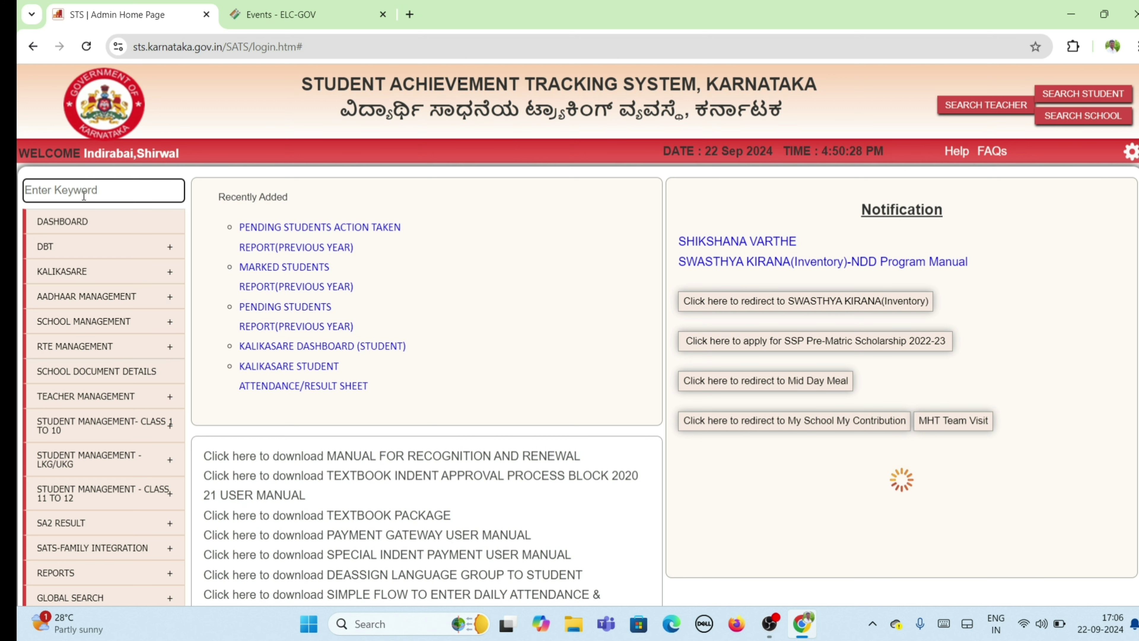
text(u)
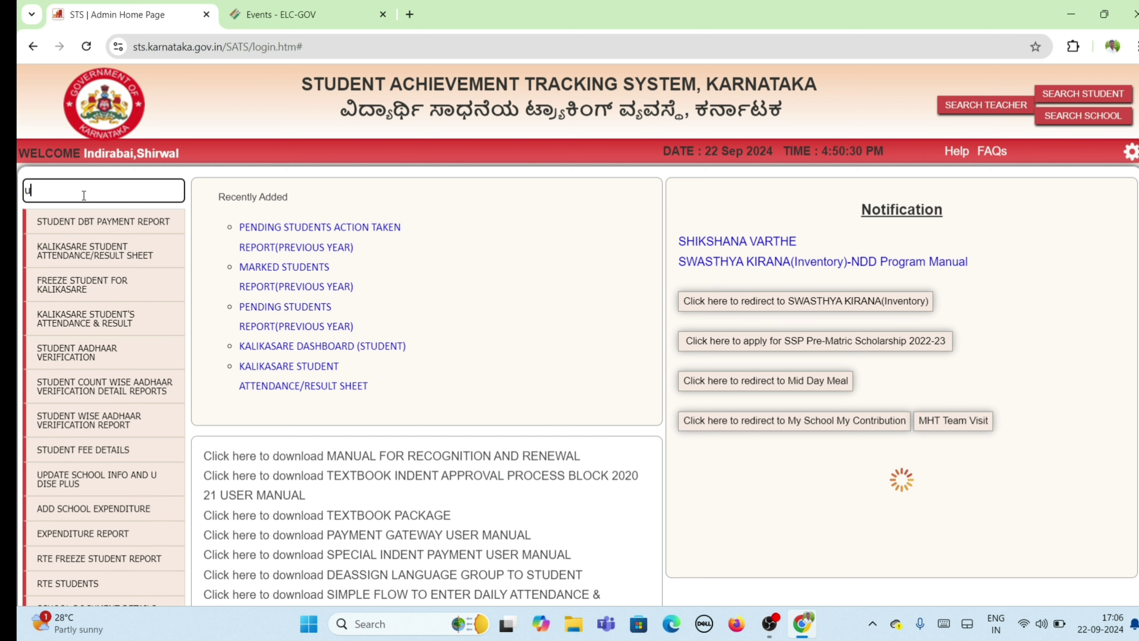
text(pdate)
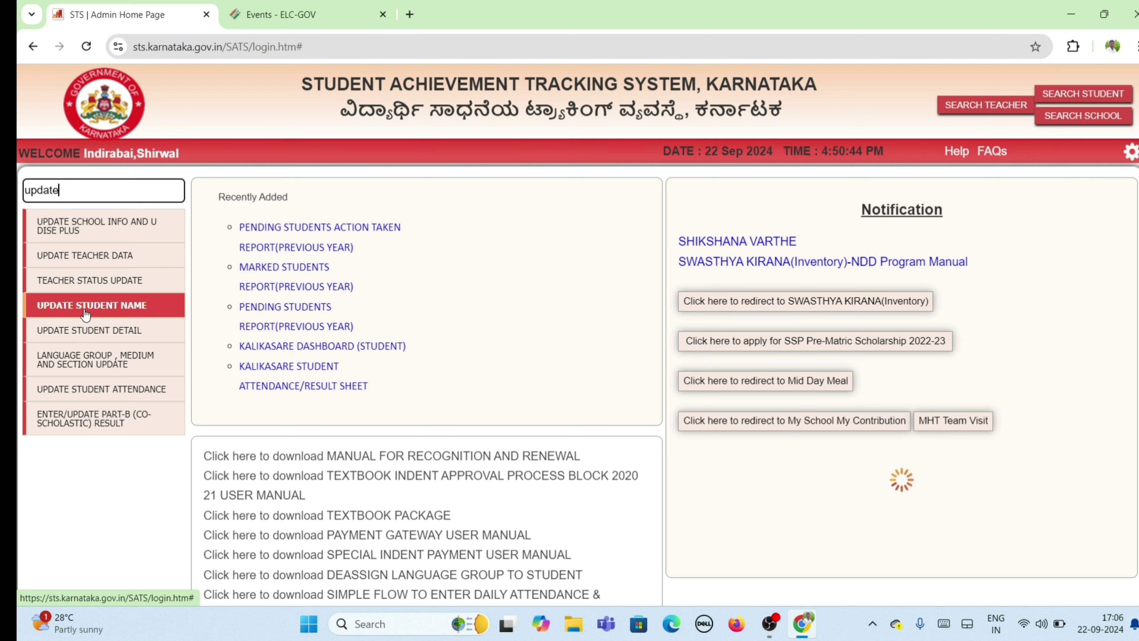
click(86, 317)
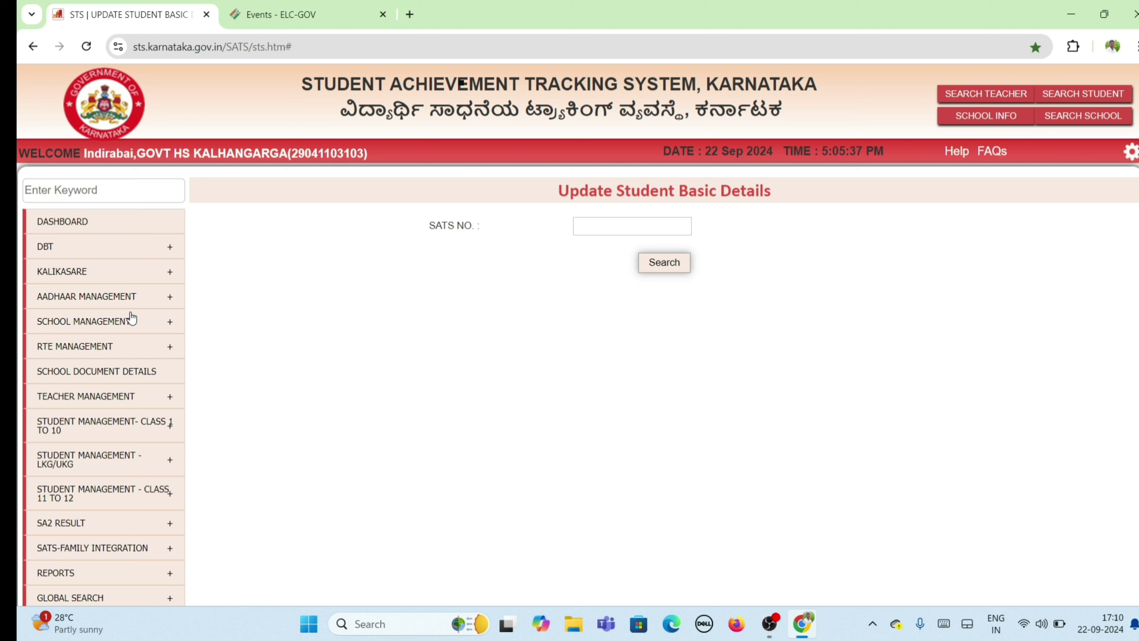
Step: Search for the student by entering their SATS number in the SATS NO. field
click(593, 227)
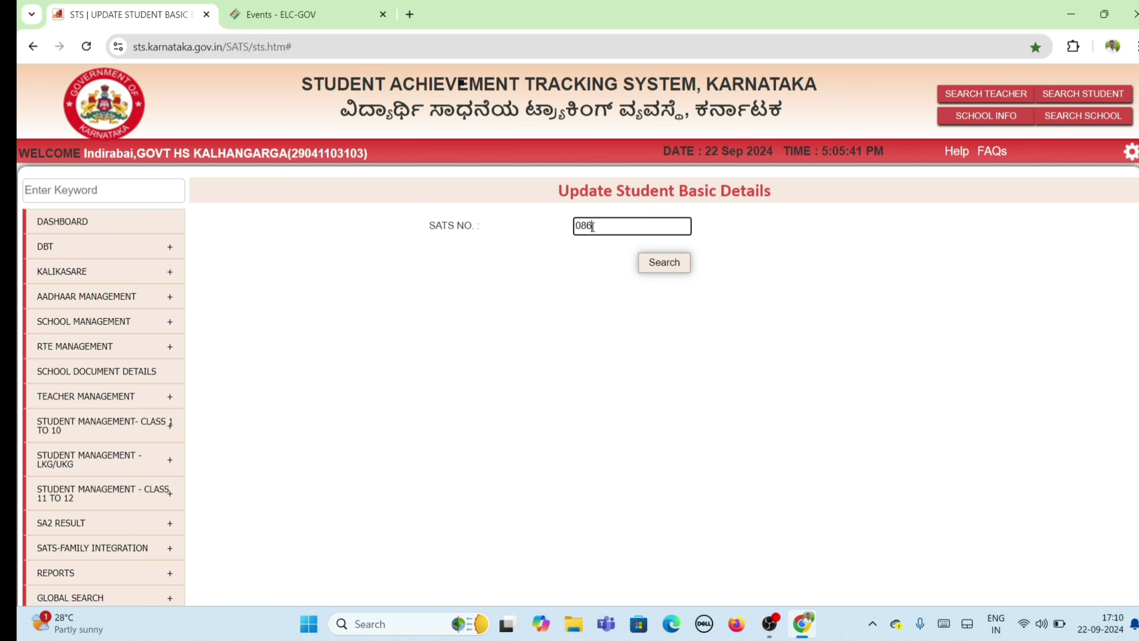
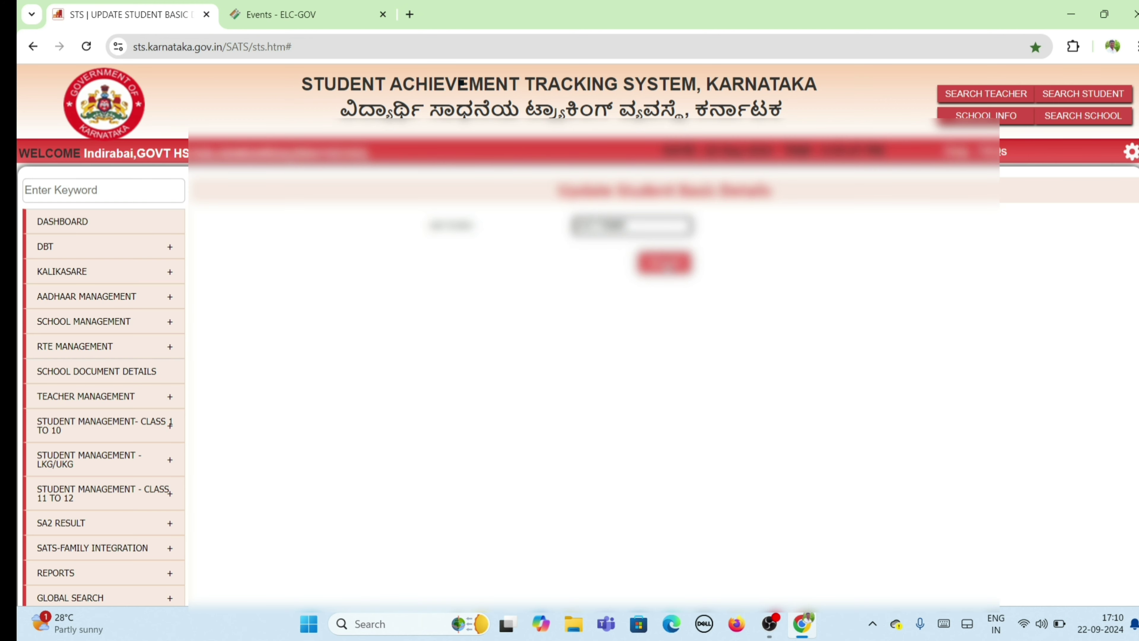
click(664, 264)
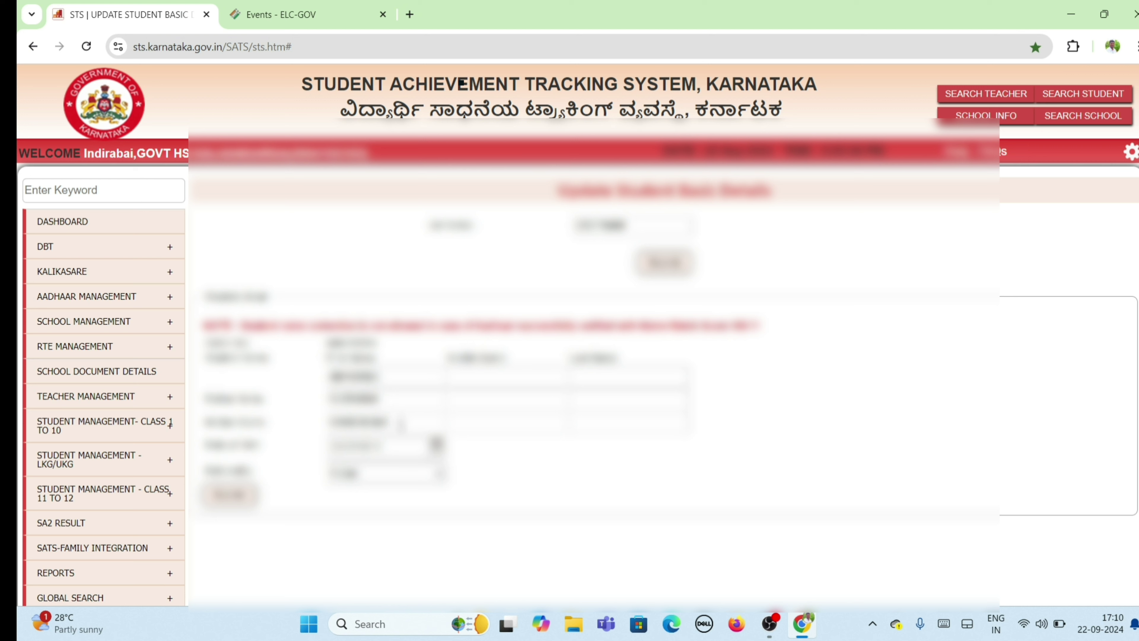
click(502, 377)
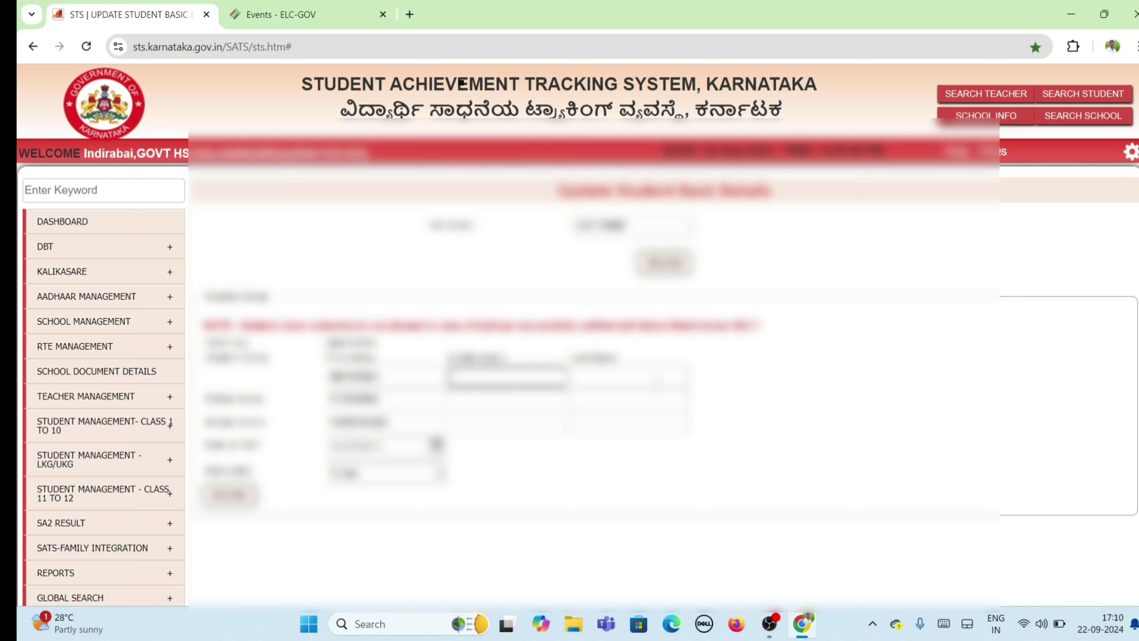
click(659, 378)
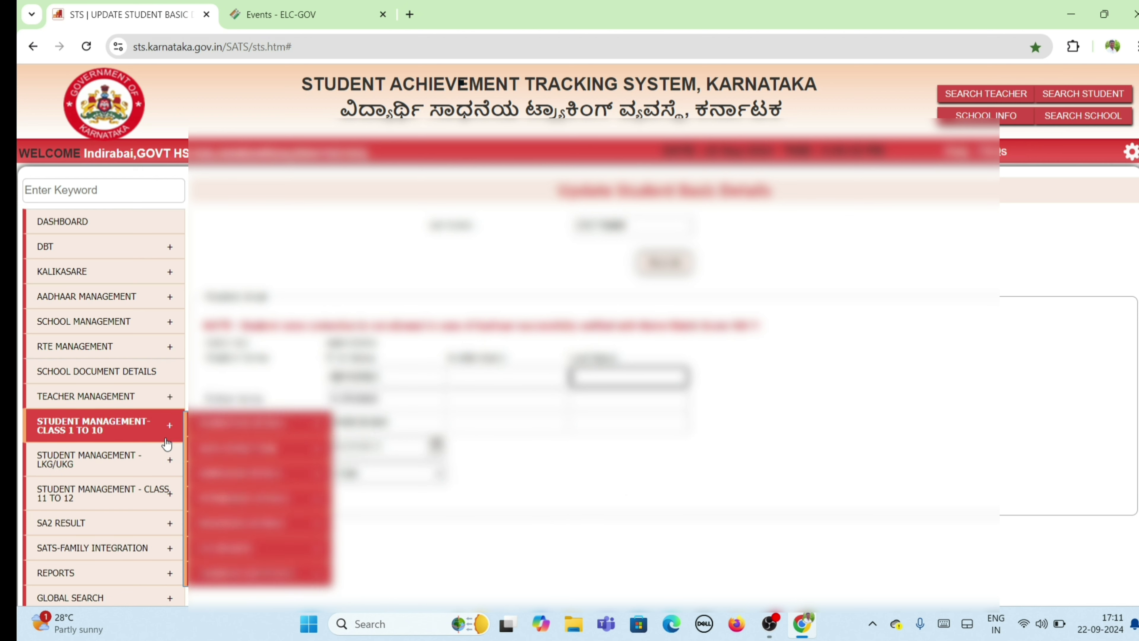
Step: Open the student update search page from the STUDENT MANAGEMENT- CLASS 1 TO 10 menu
scroll(135, 442, down, 3)
mouse_move(133, 421)
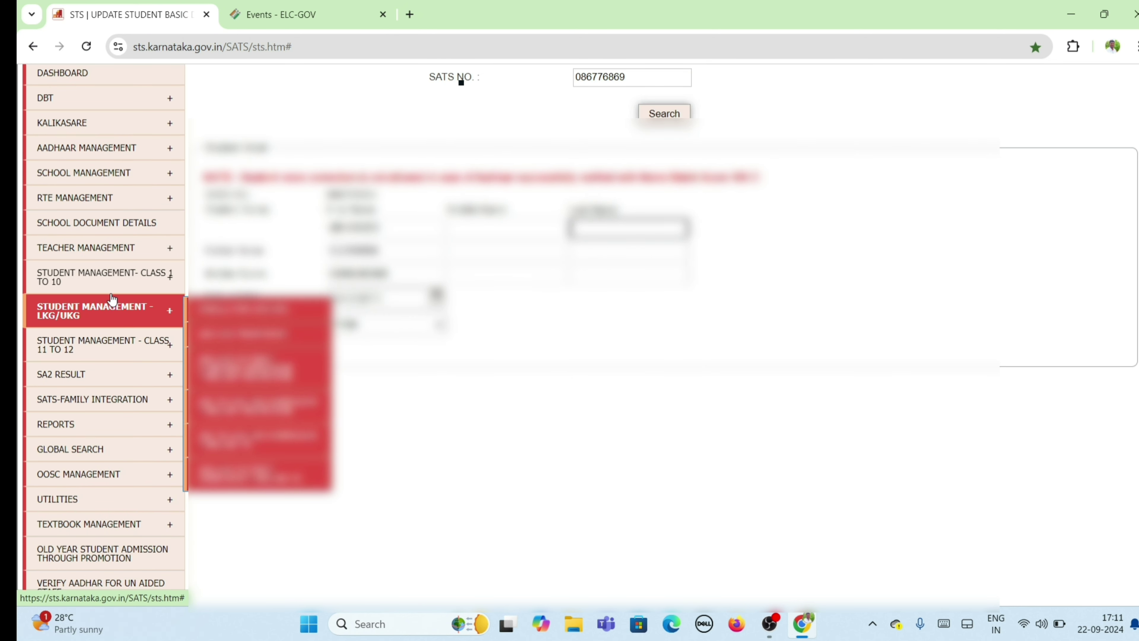
mouse_move(112, 284)
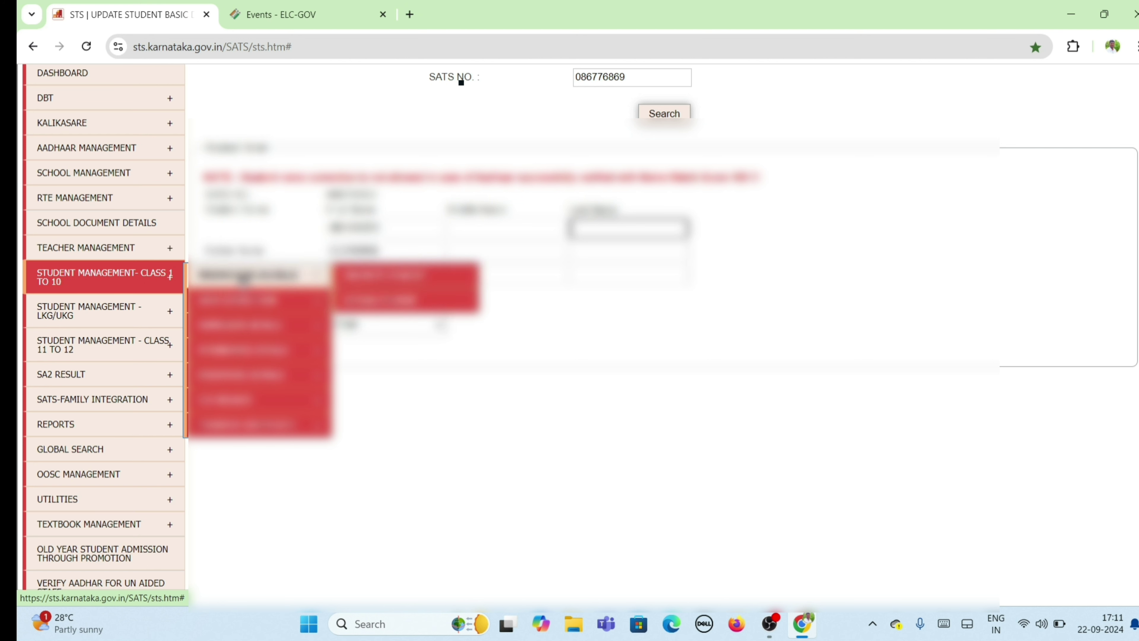
mouse_move(244, 300)
mouse_move(246, 325)
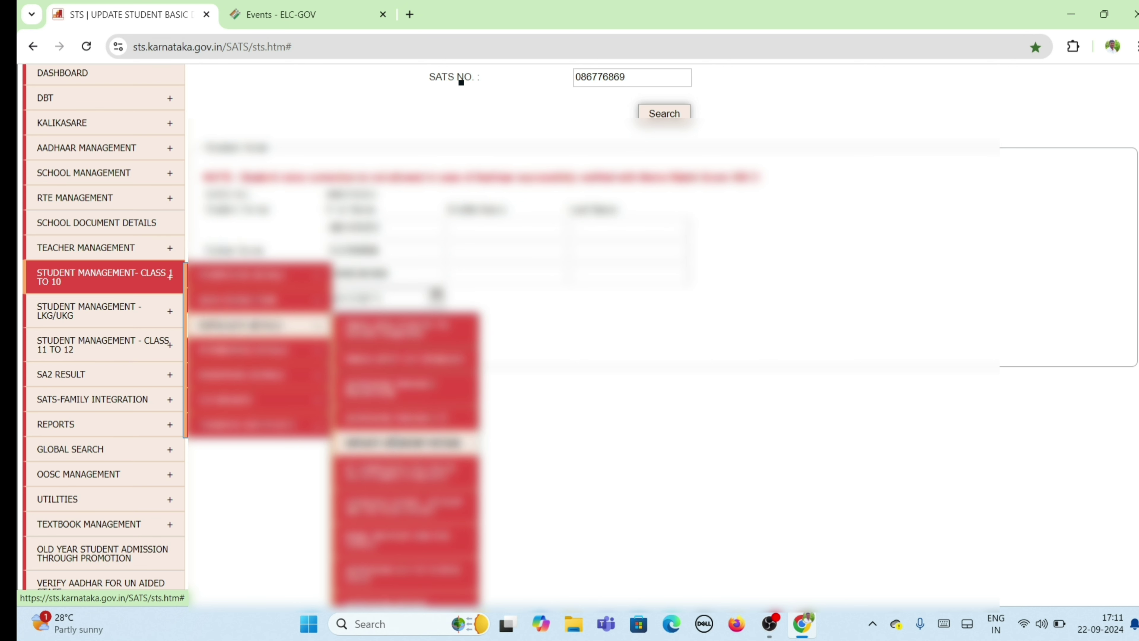
click(405, 442)
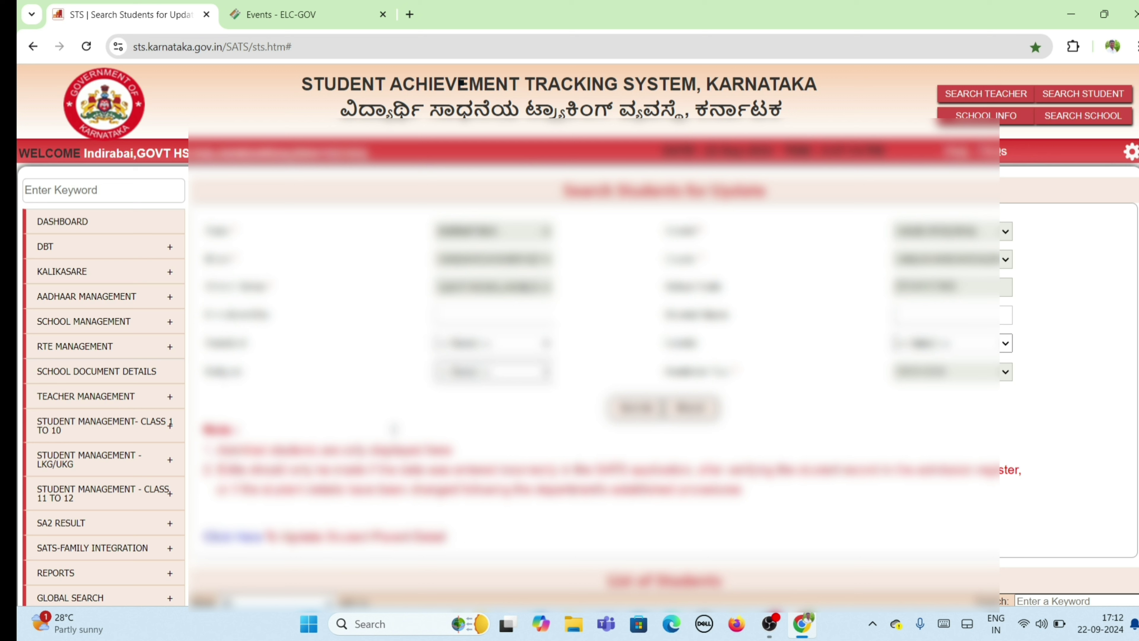
Step: Fill the required search filter dropdowns, run the search, and view the List of Students
click(502, 350)
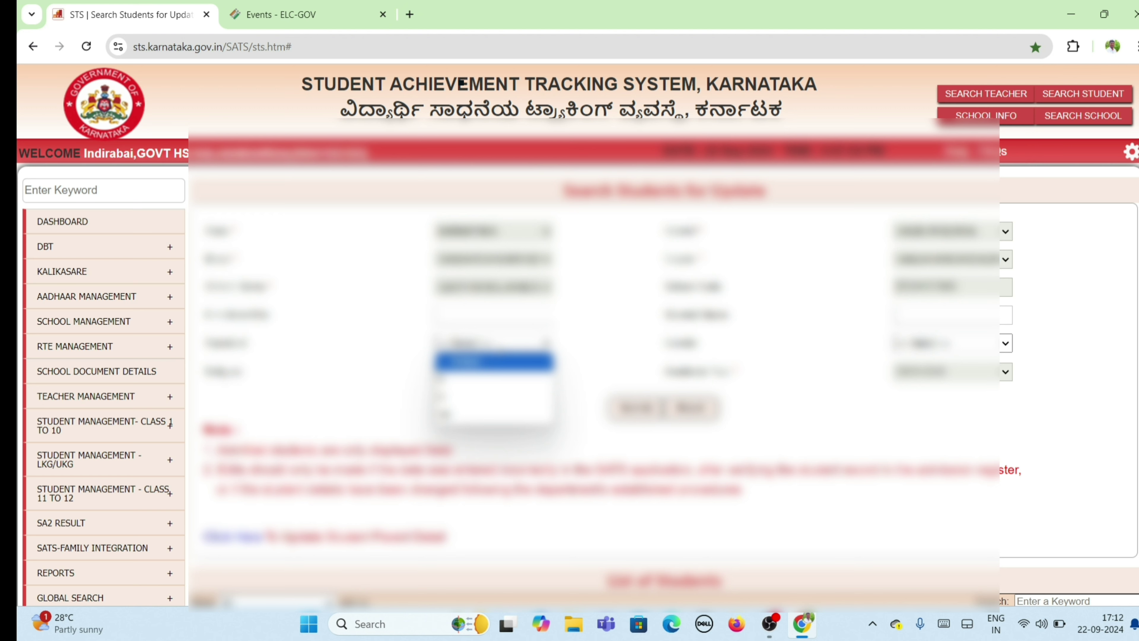
click(459, 414)
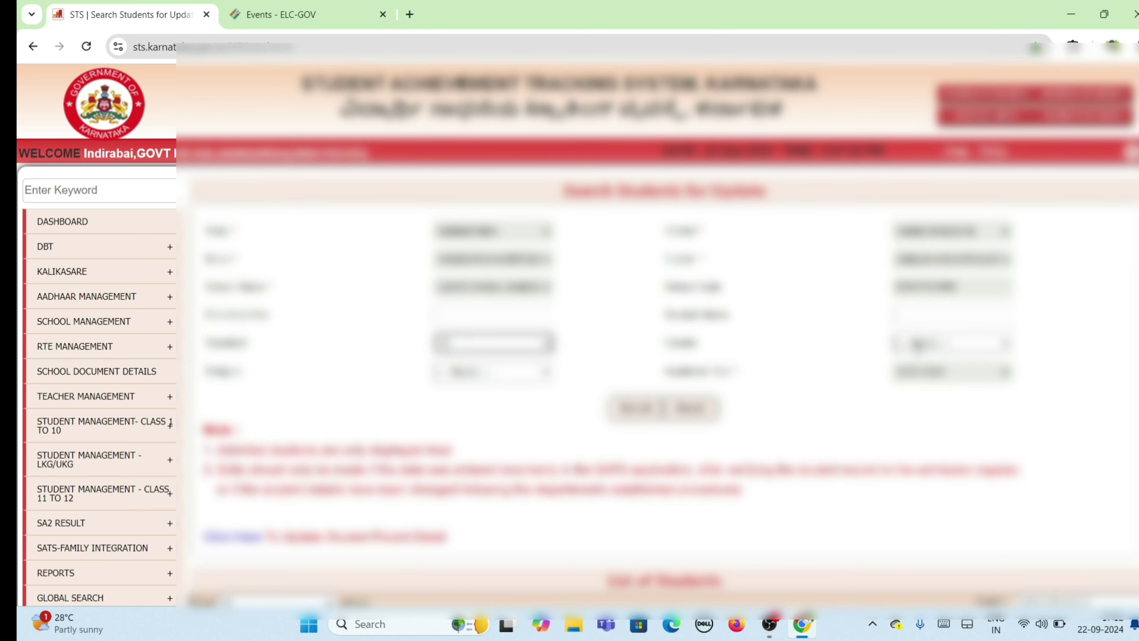
click(917, 344)
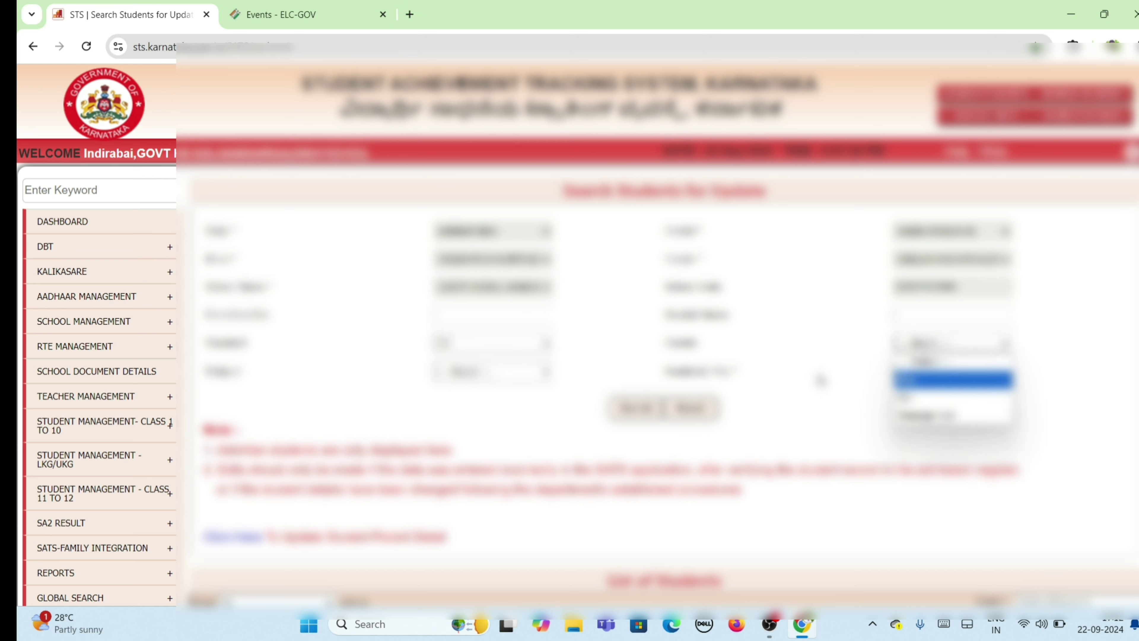
click(827, 380)
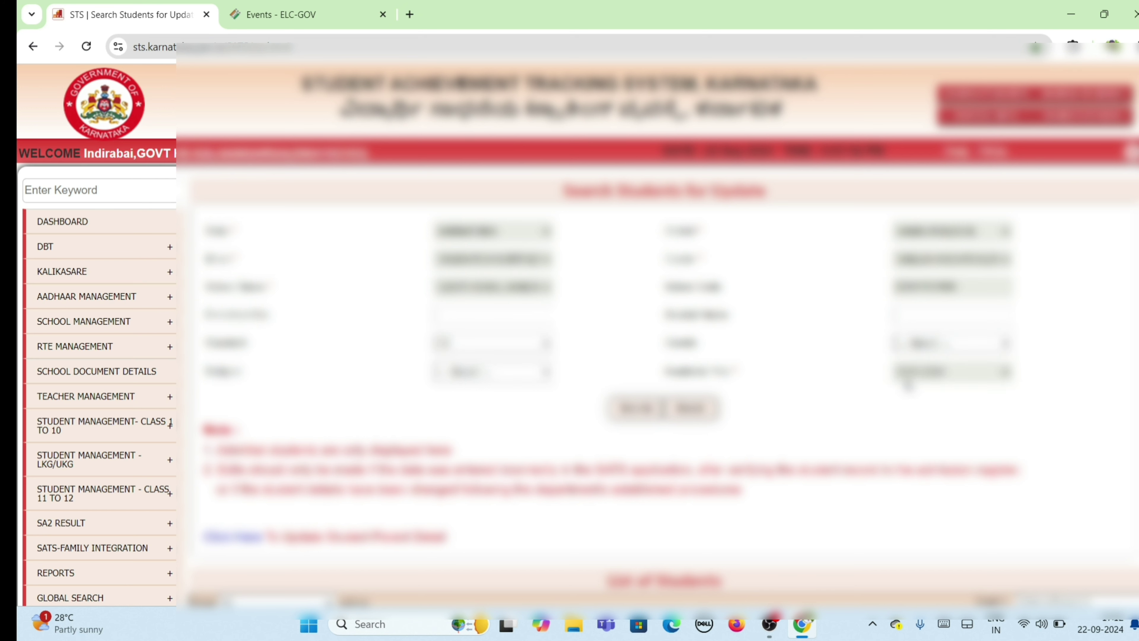
click(924, 373)
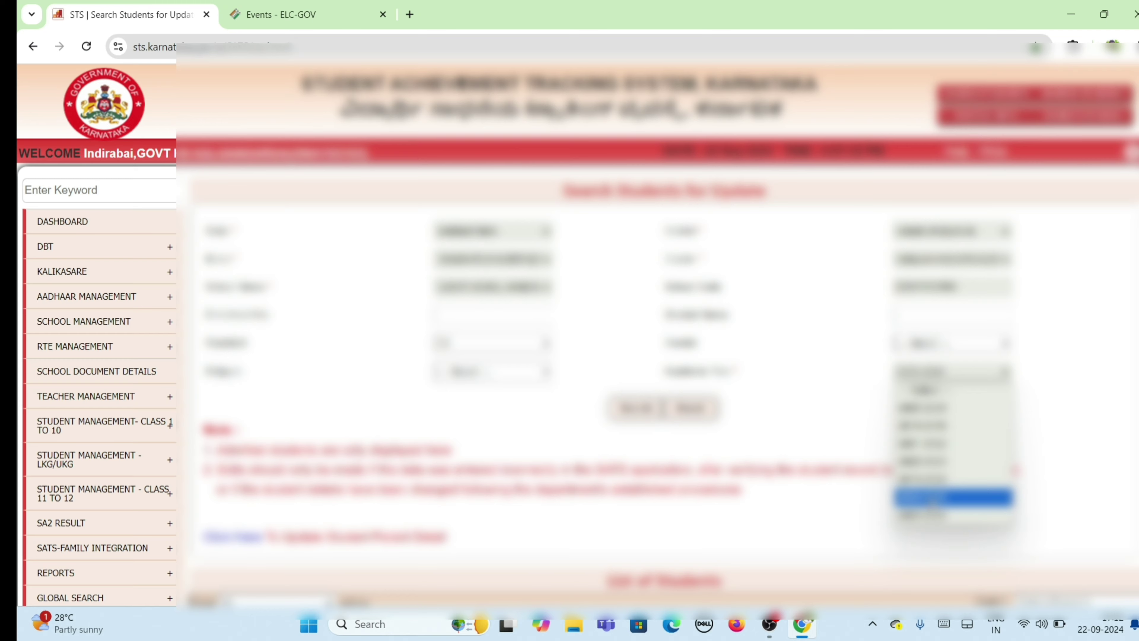
click(924, 494)
click(633, 422)
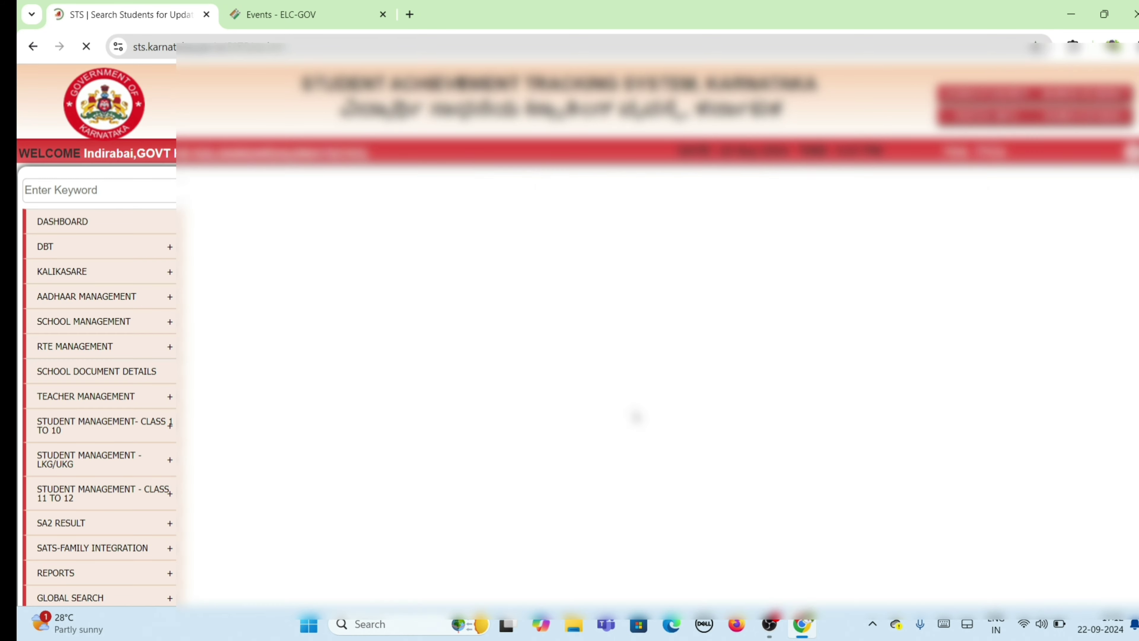
scroll(578, 336, down, 5)
scroll(461, 82, down, 5)
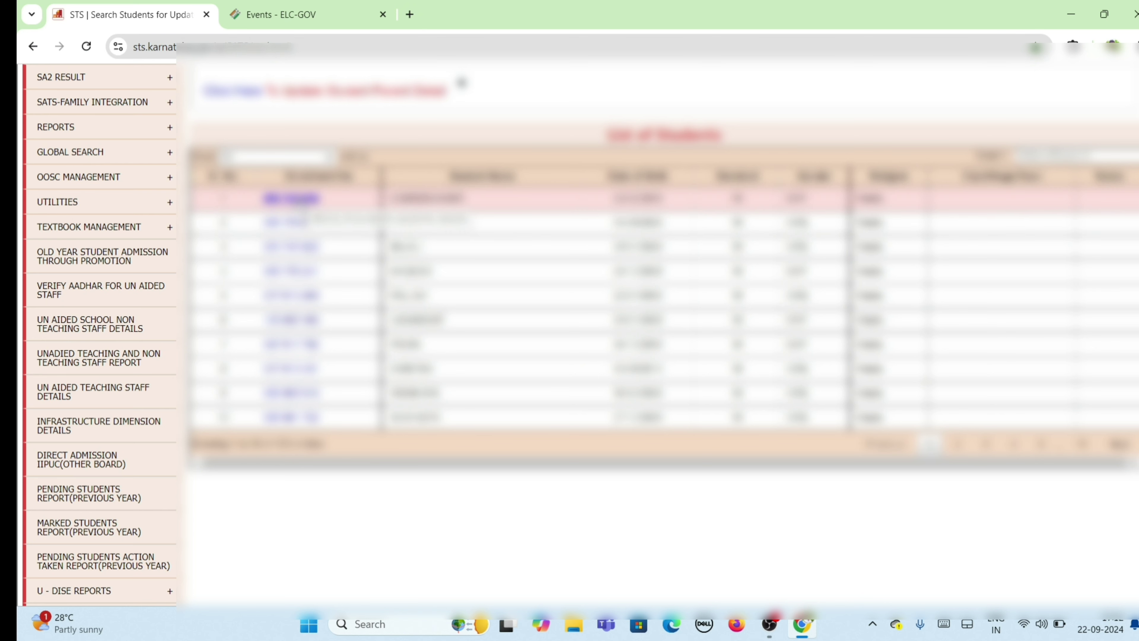
Step: Open the first student's Update Student Details page, dismiss the popup, and review the form
click(291, 198)
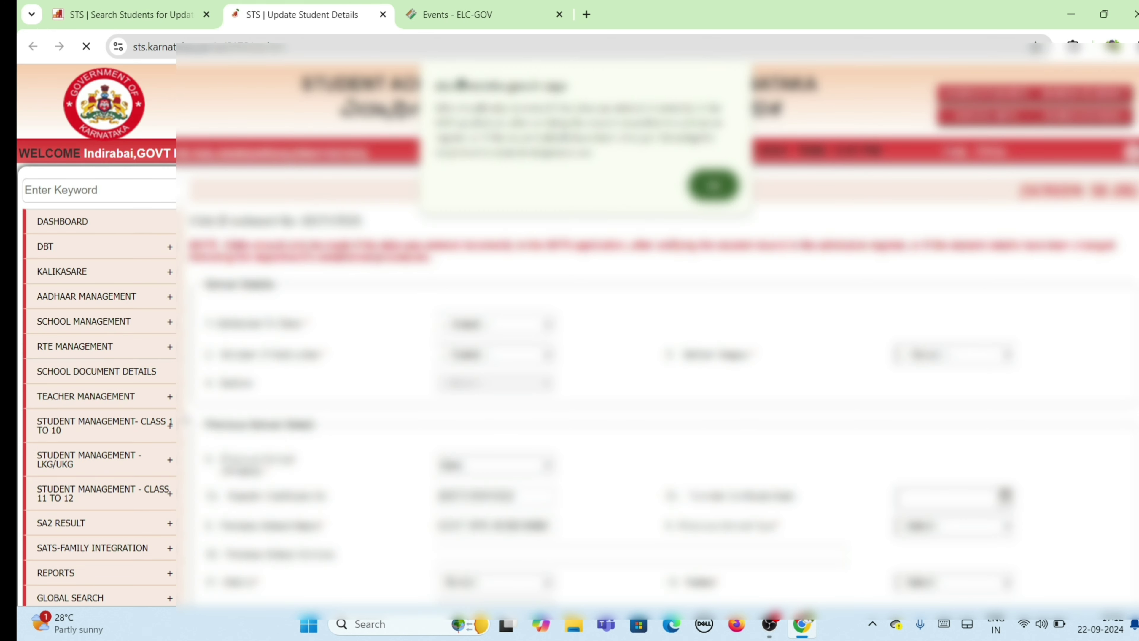
click(717, 187)
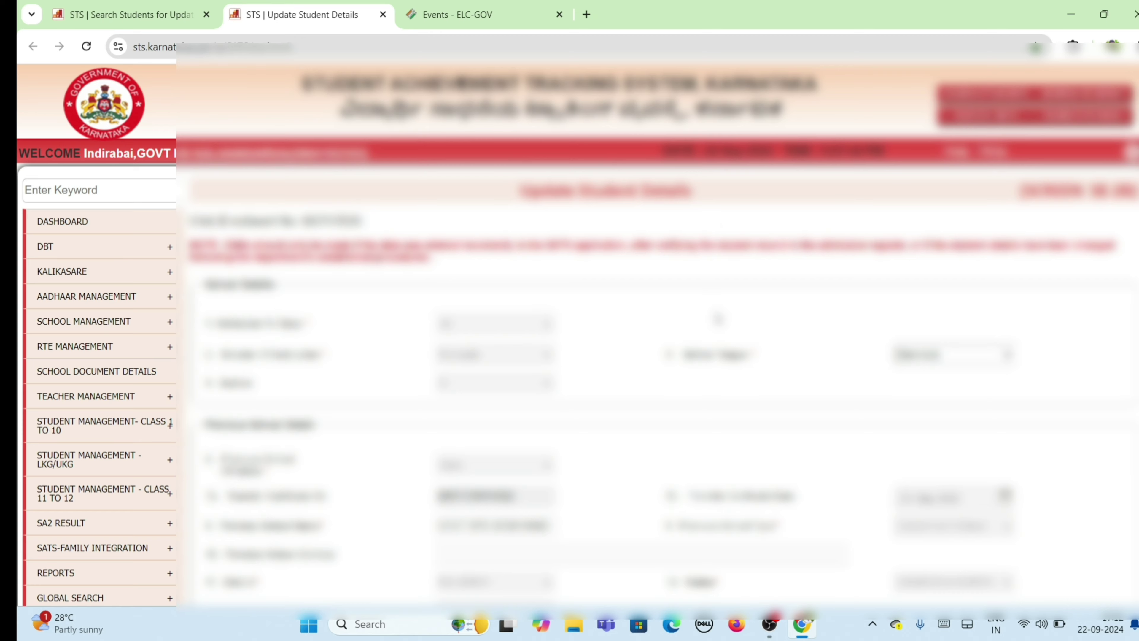
scroll(719, 319, down, 2)
scroll(462, 82, down, 12)
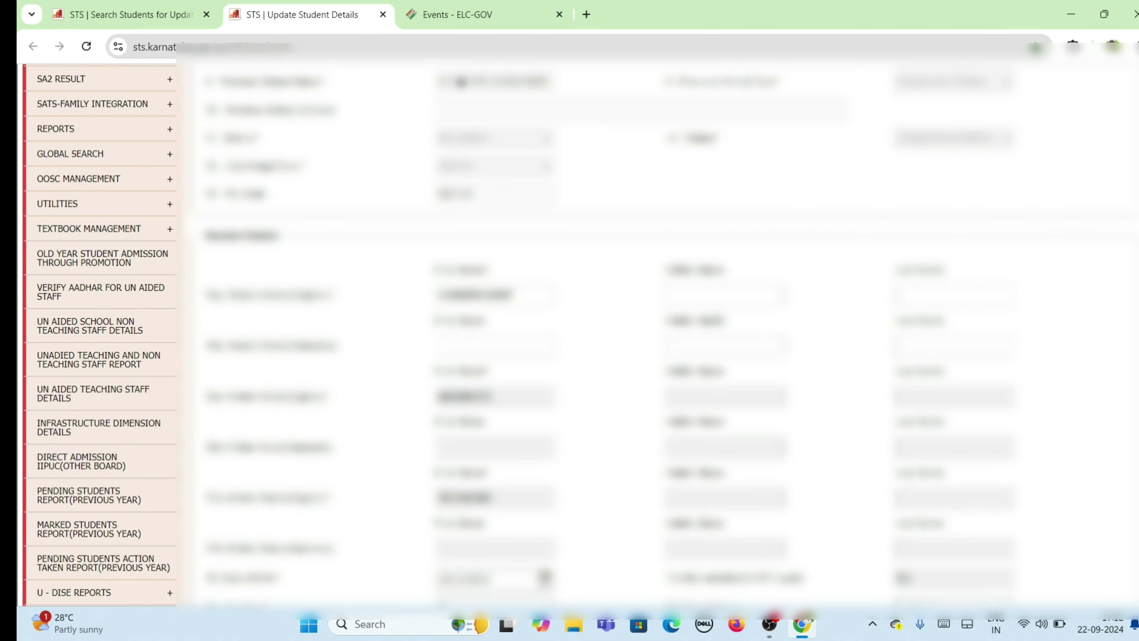
scroll(462, 83, down, 4)
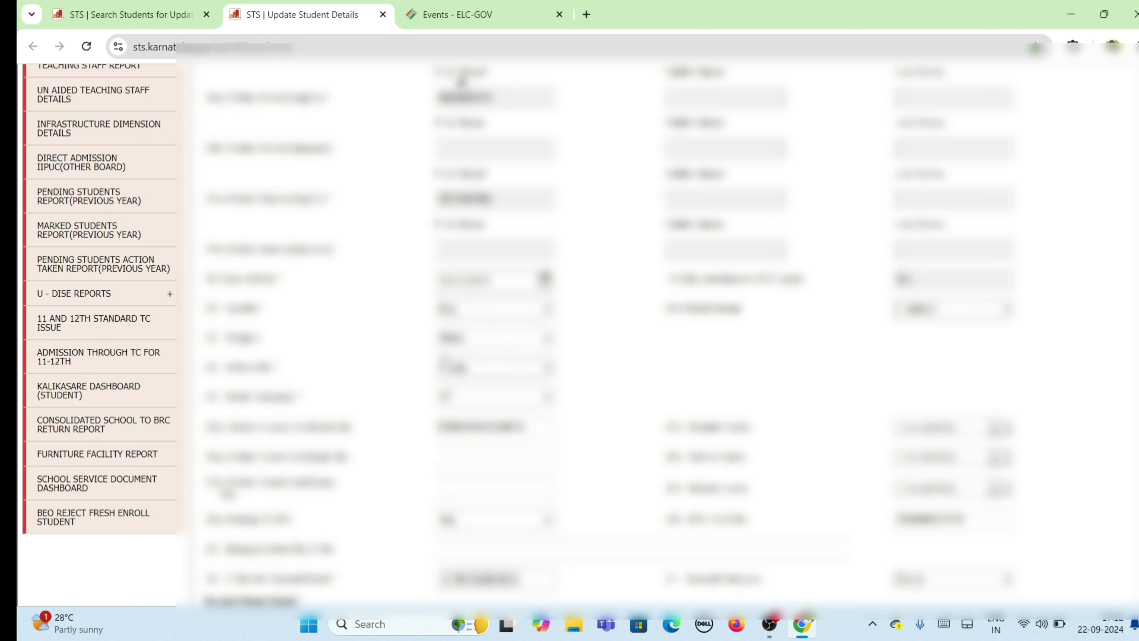
scroll(529, 424, down, 8)
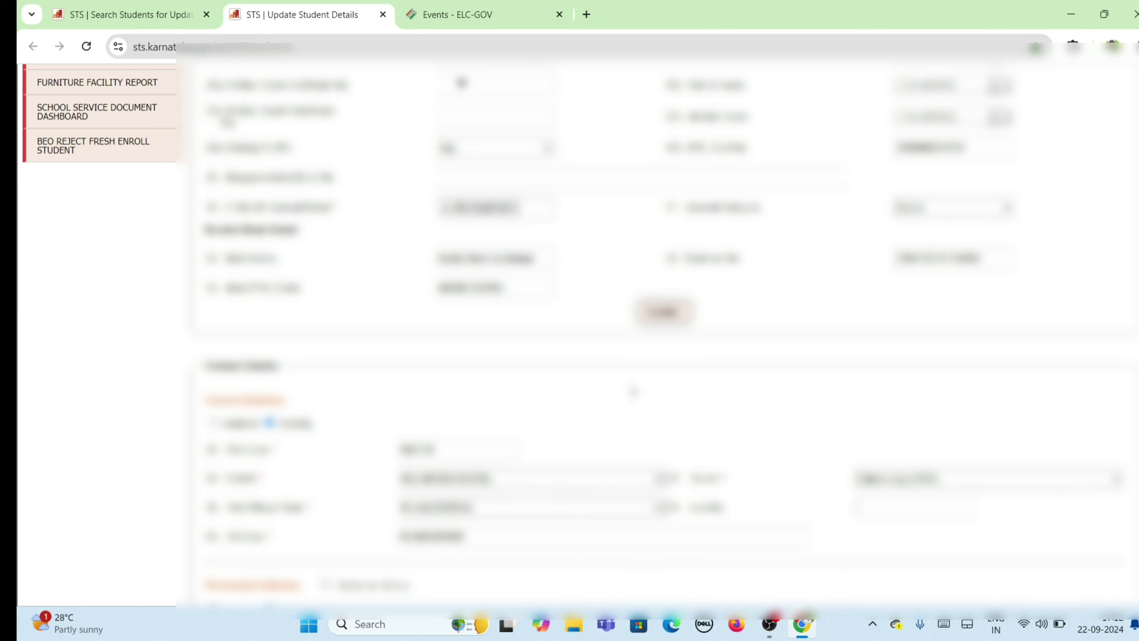
scroll(733, 373, down, 7)
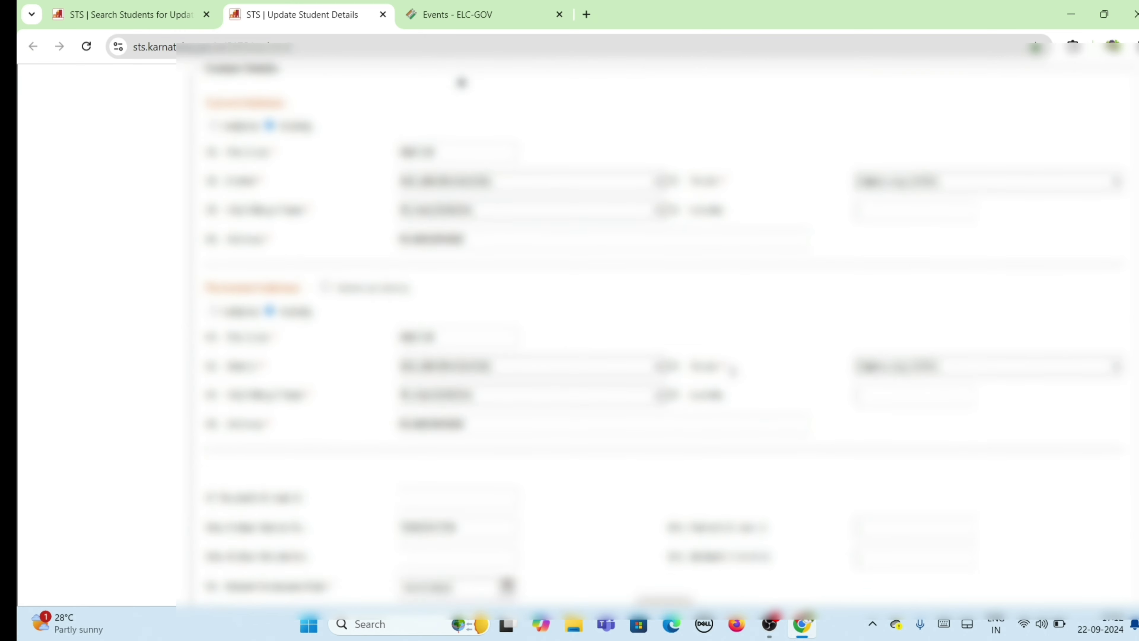
Step: Return to the top and narrow the side menu with the keyword 'upda'
scroll(732, 370, up, 15)
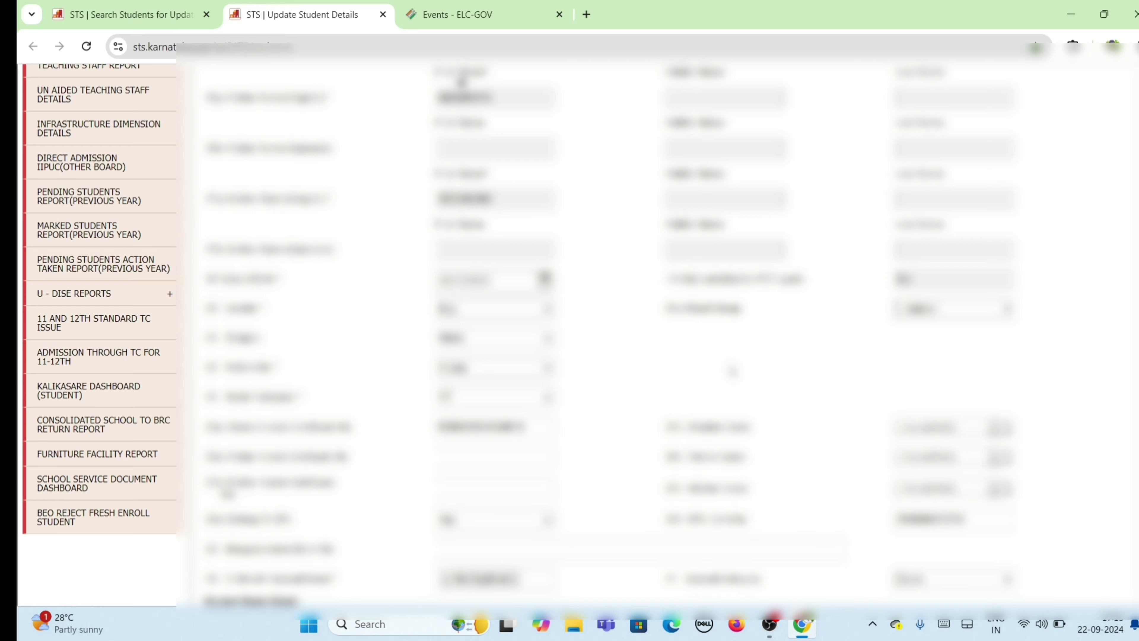
scroll(732, 370, up, 10)
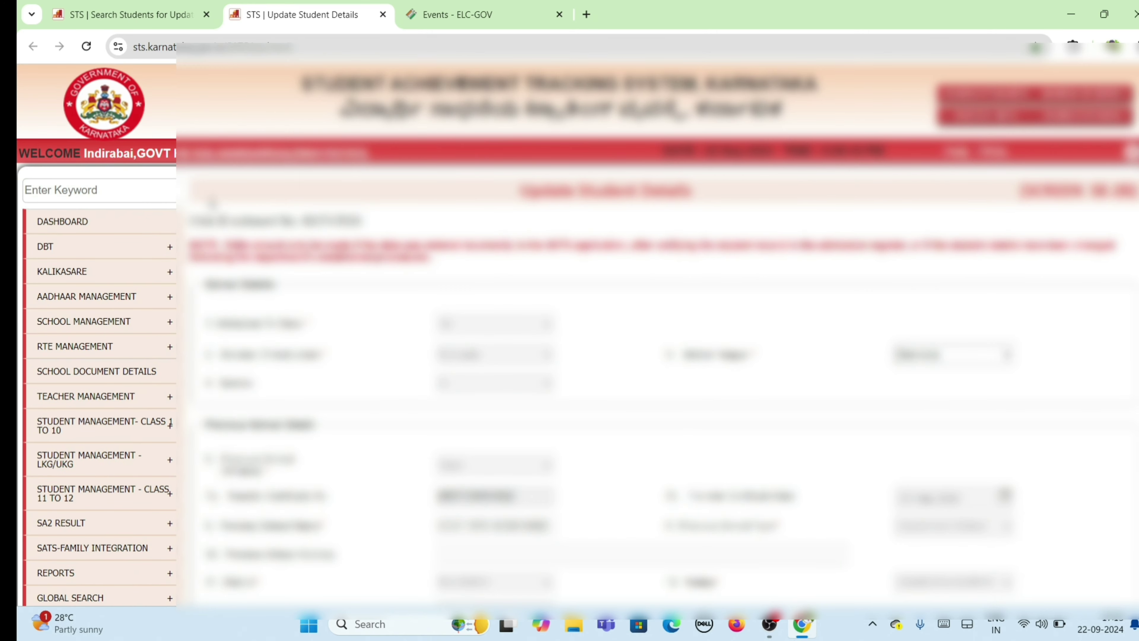
click(84, 189)
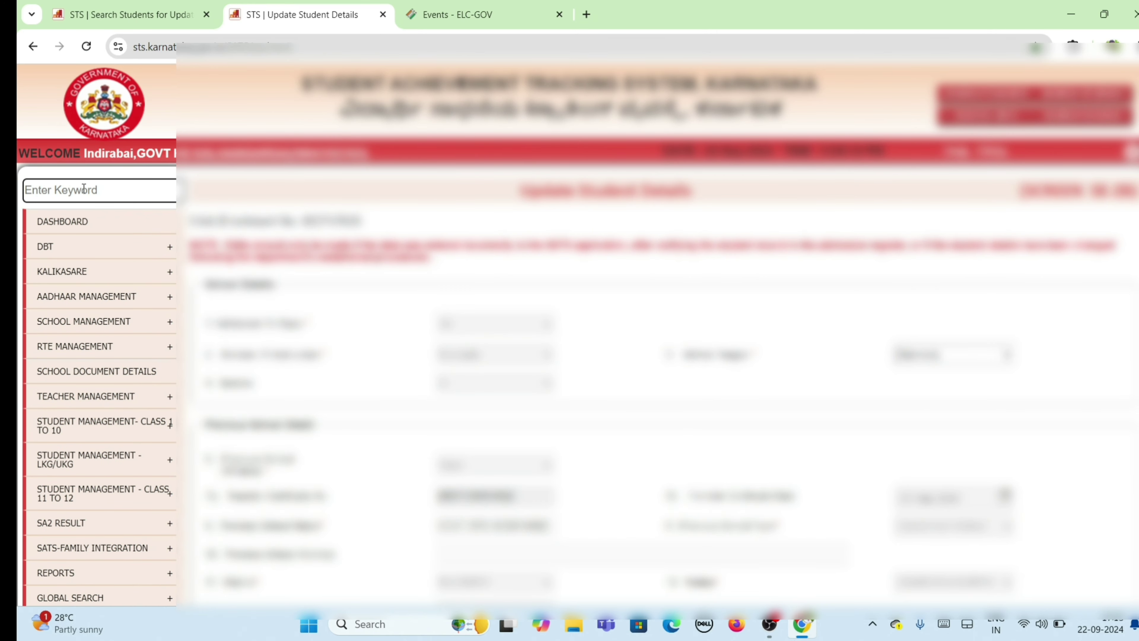
text(u)
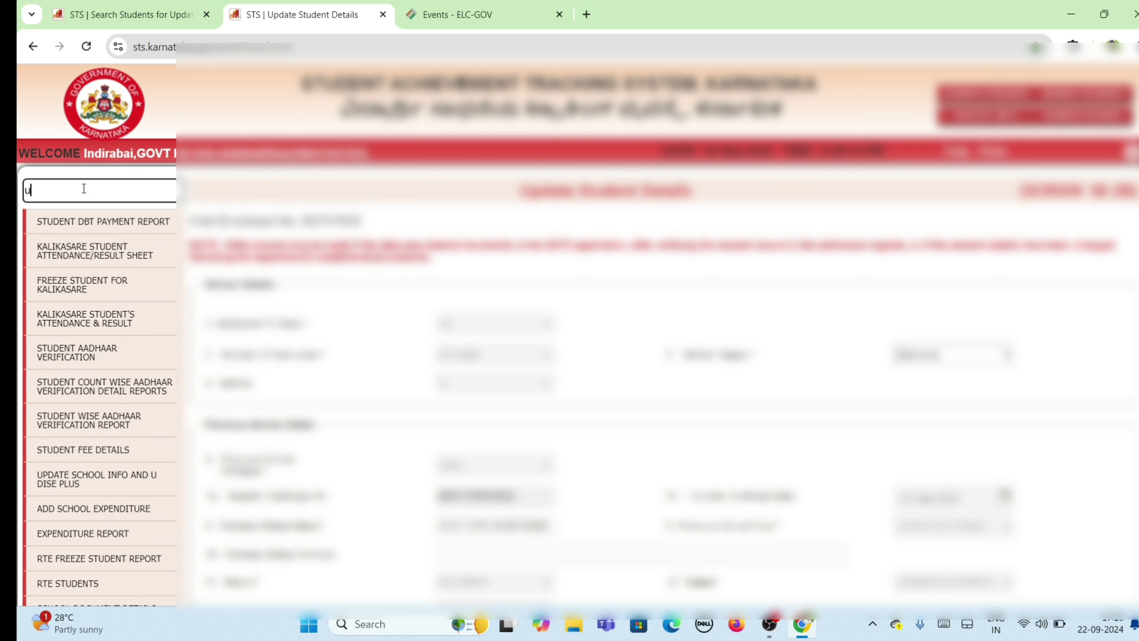
text(pda)
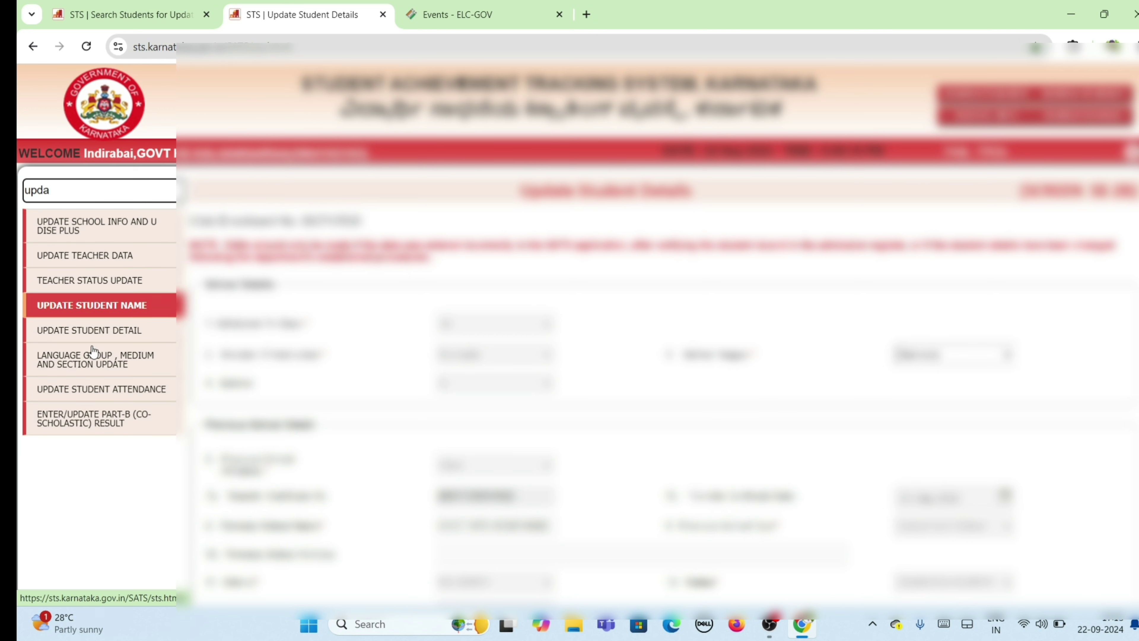